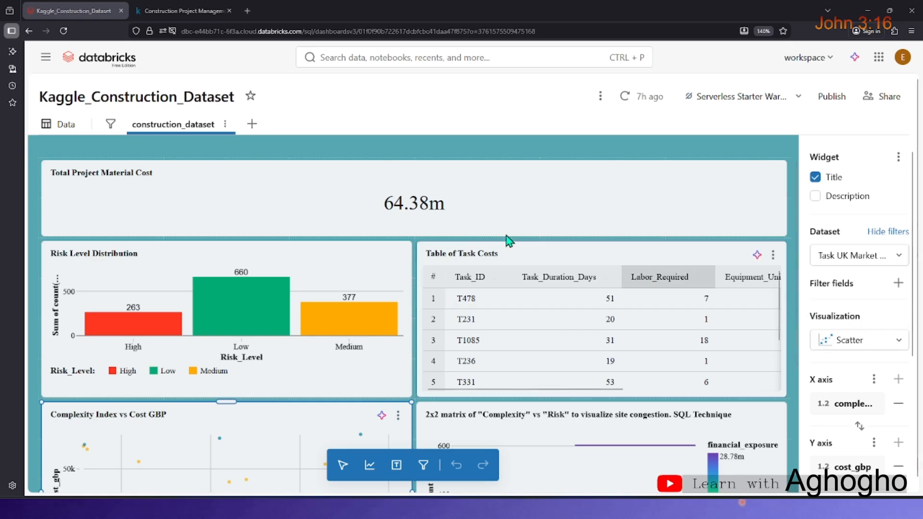
Switch to the Kaggle tab and examine the Construction Project Management Dataset page and its data preview.
left_click(195, 13)
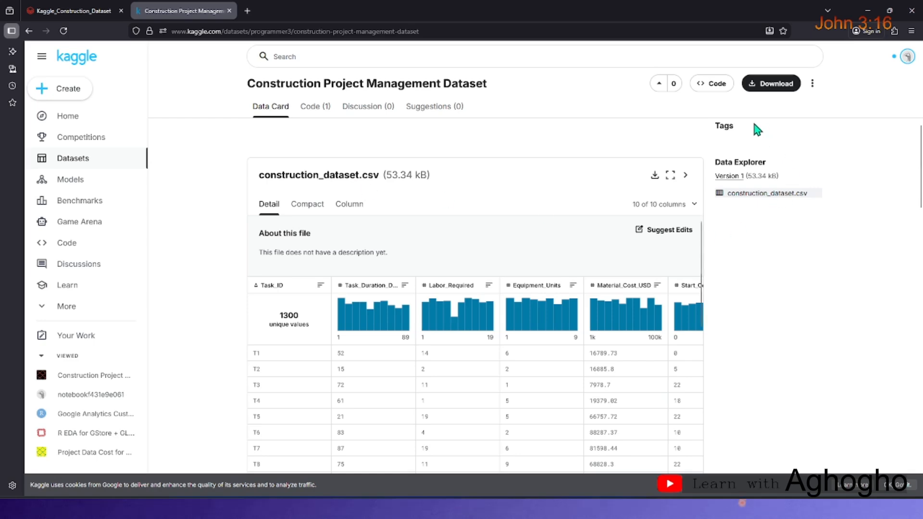
scroll(413, 183, "down", 4)
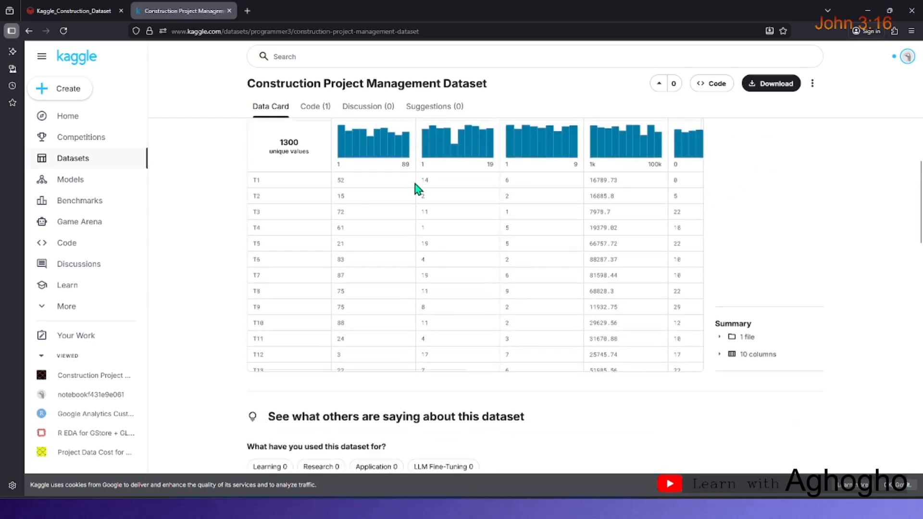
scroll(429, 192, "up", 4)
scroll(443, 195, "up", 5)
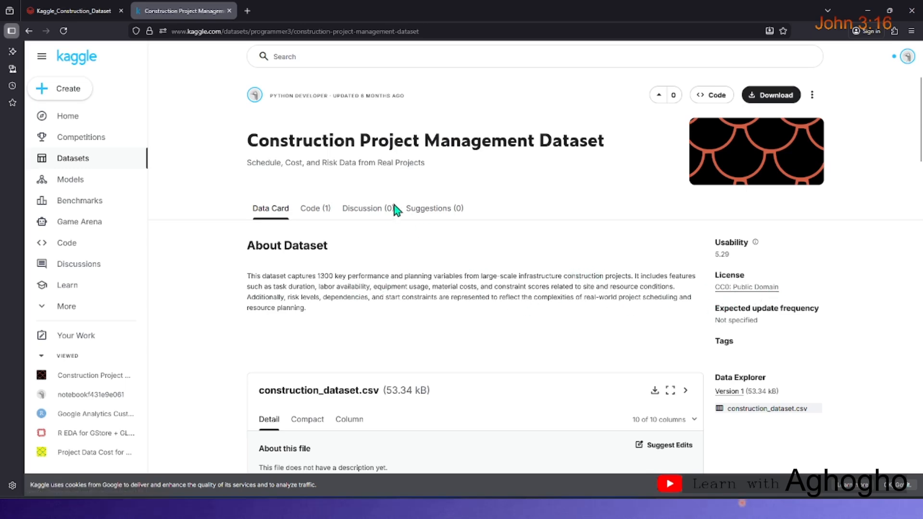
scroll(387, 217, "down", 1)
scroll(476, 220, "down", 2)
scroll(433, 211, "up", 3)
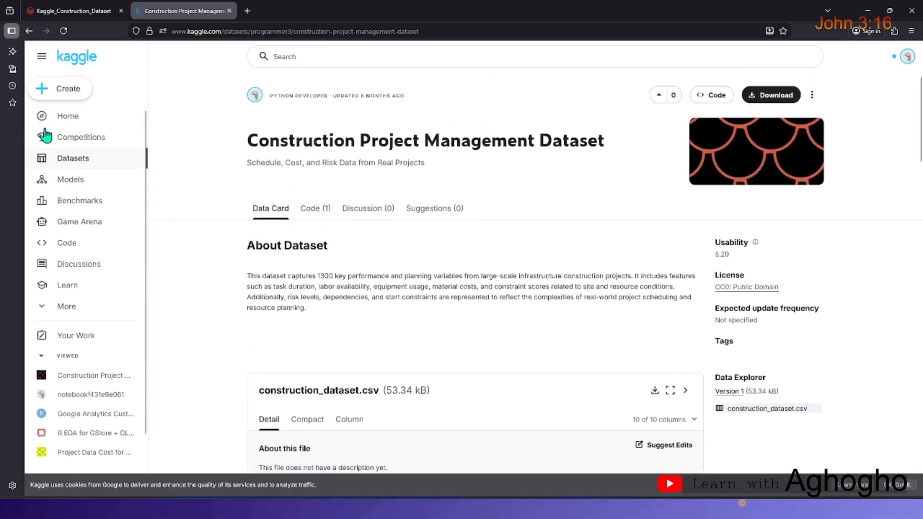
Open Kaggle's Datasets listing, go back, and reread the construction dataset's description.
left_click(77, 163)
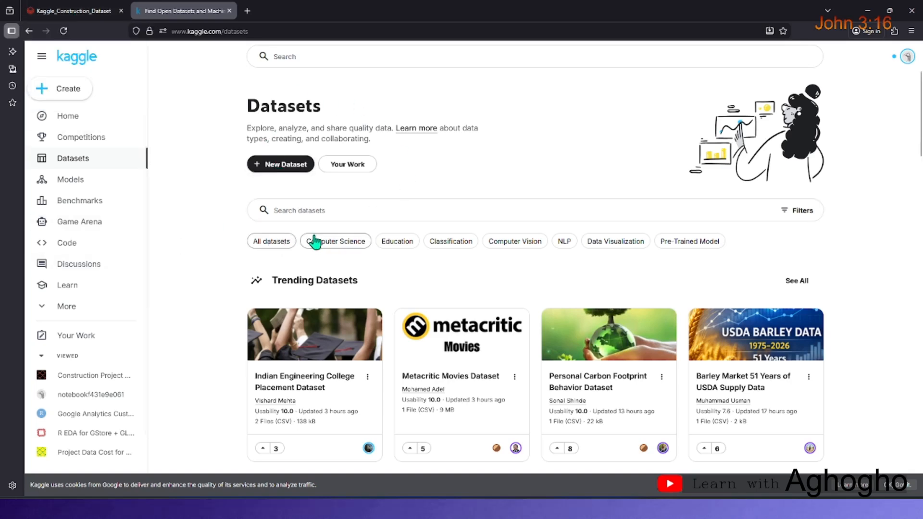
left_click(29, 31)
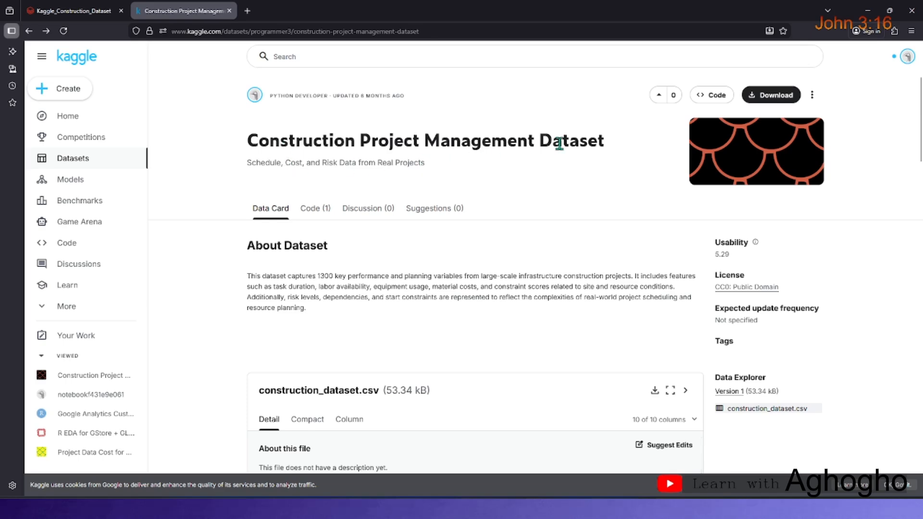
scroll(590, 163, "down", 2)
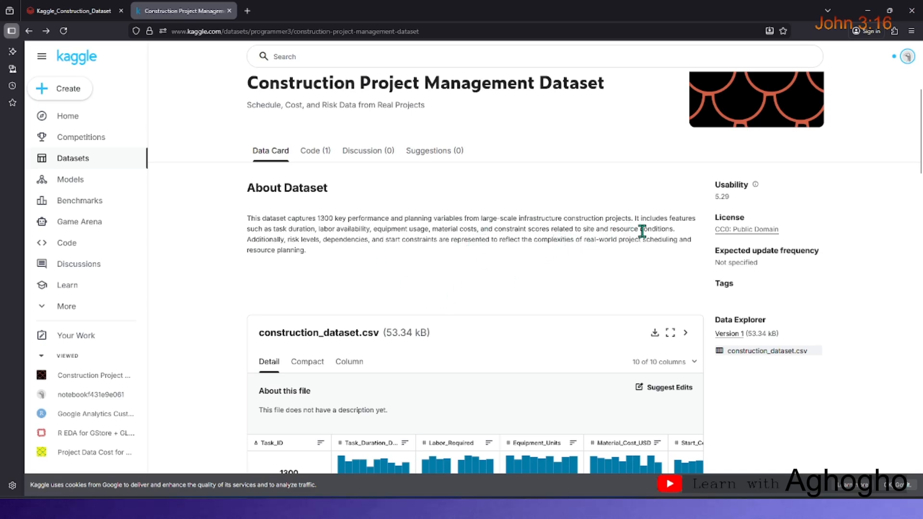
scroll(480, 247, "down", 1)
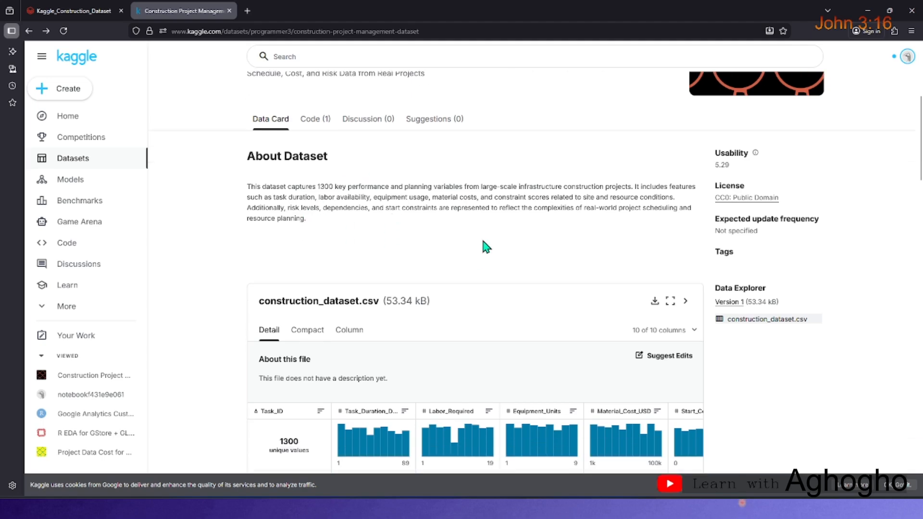
scroll(443, 258, "up", 2)
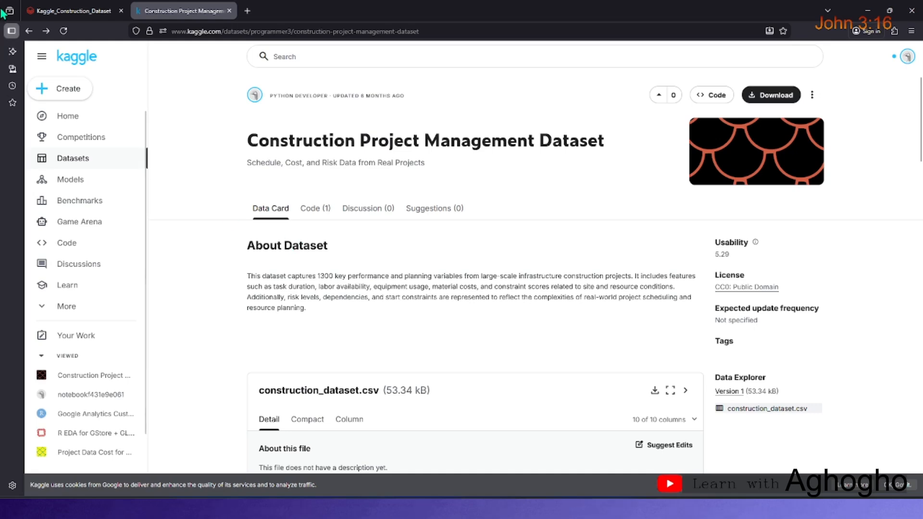
Return to the Kaggle_Construction_Dataset dashboard and look over its widgets.
left_click(66, 10)
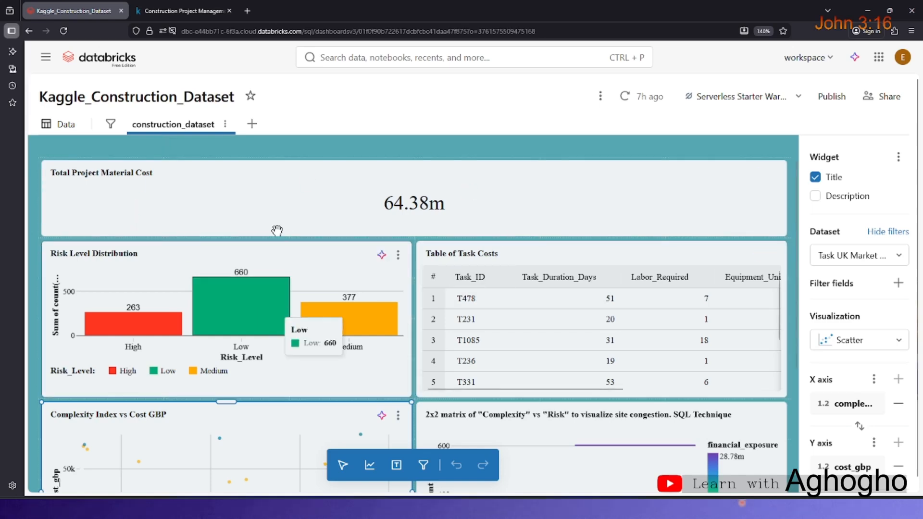
mouse_move(282, 298)
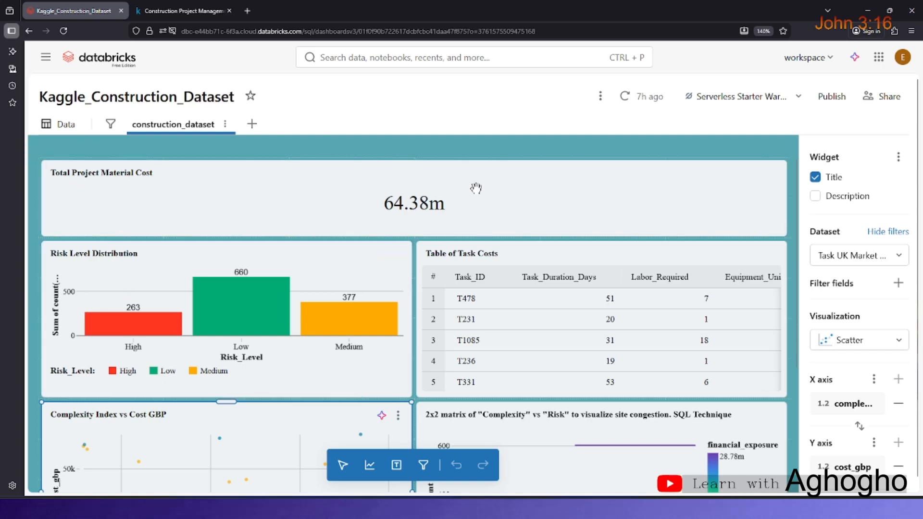
scroll(160, 108, "down", 1)
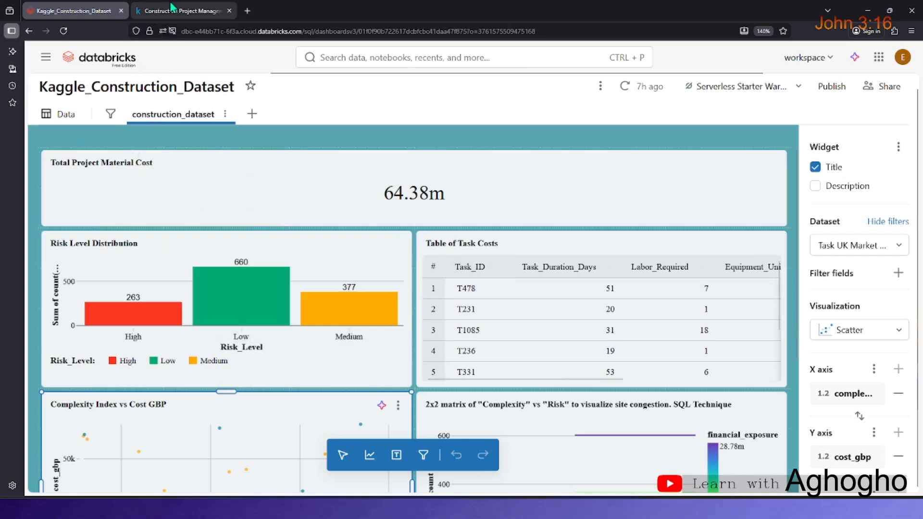
Revisit the Kaggle dataset page's construction_dataset.csv preview and switch back to the dashboard.
left_click(182, 11)
scroll(522, 251, "down", 5)
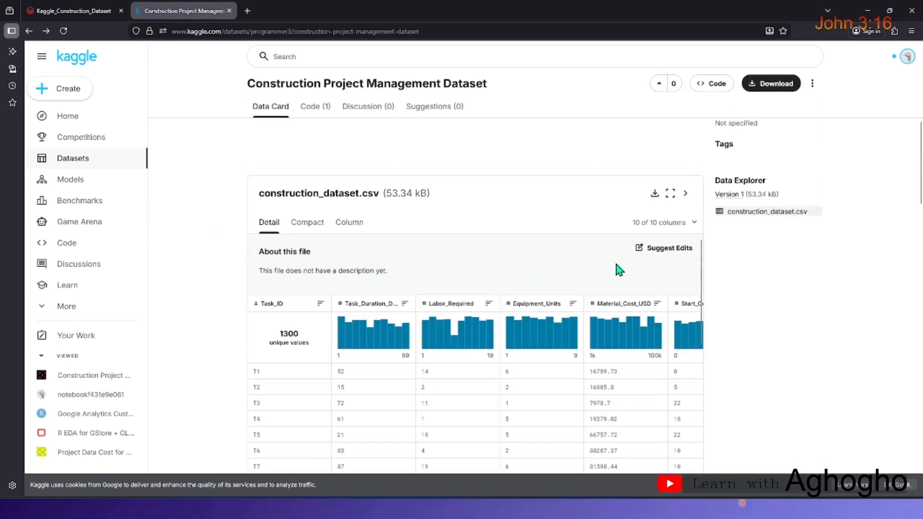
scroll(616, 270, "up", 3)
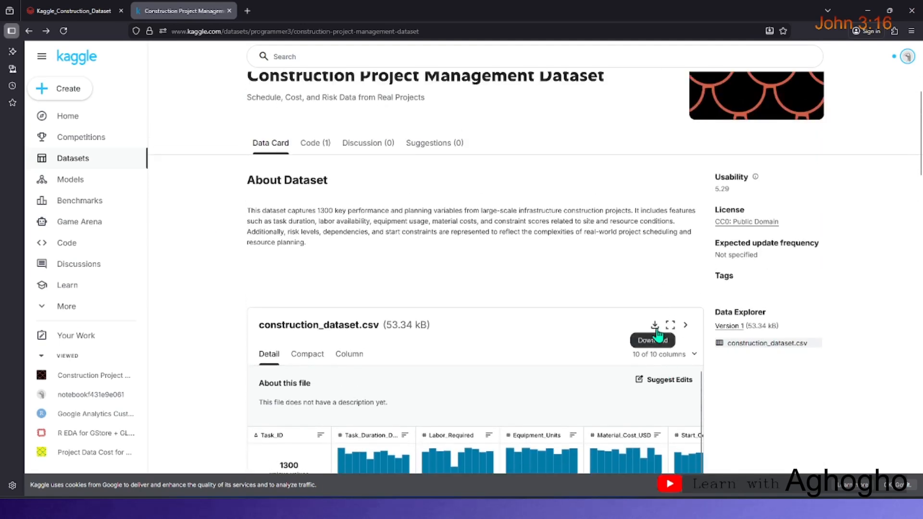
scroll(688, 229, "up", 2)
left_click(77, 15)
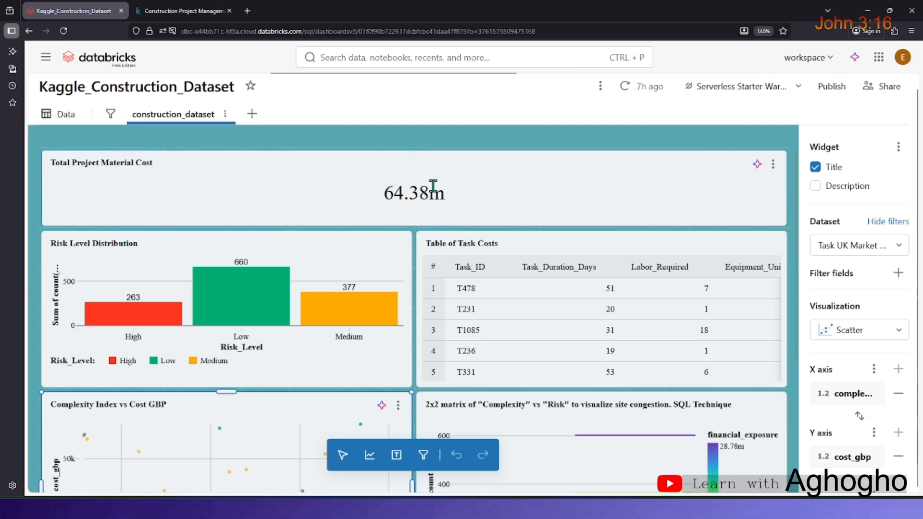
Scroll through the dashboard and the Table of Task Costs widget to inspect its columns and rows.
scroll(433, 185, "down", 2)
scroll(302, 208, "up", 2)
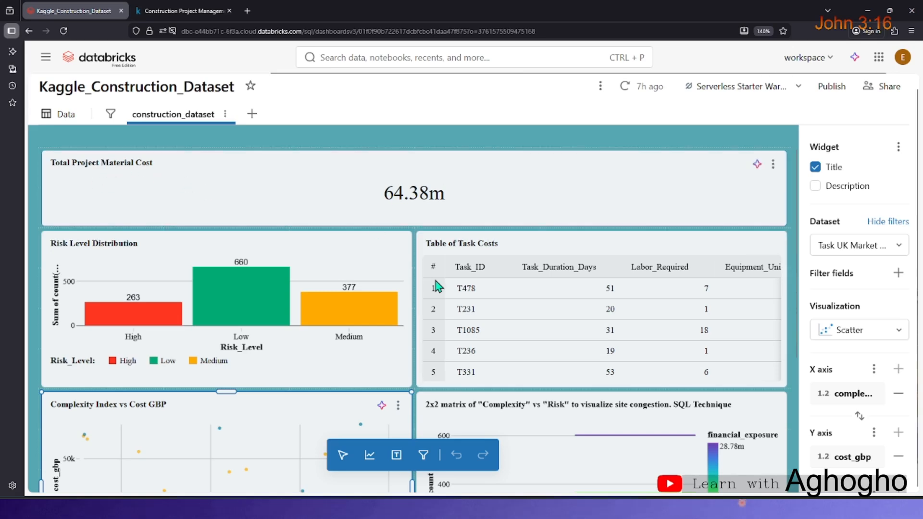
scroll(102, 260, "down", 2)
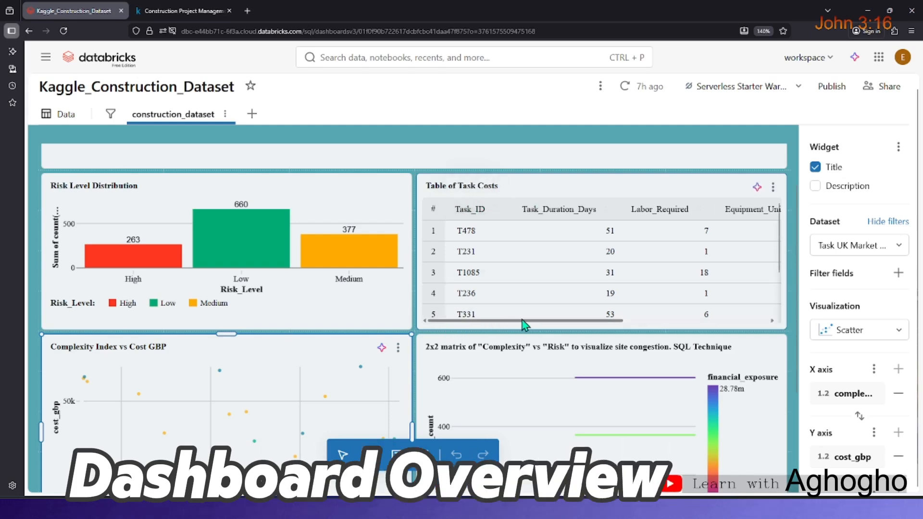
left_click_drag(524, 326, 669, 328)
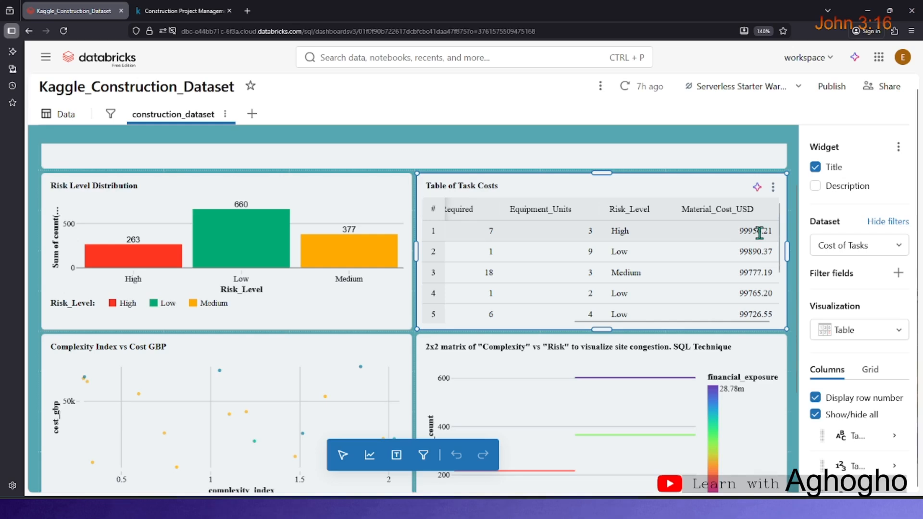
scroll(757, 308, "down", 3)
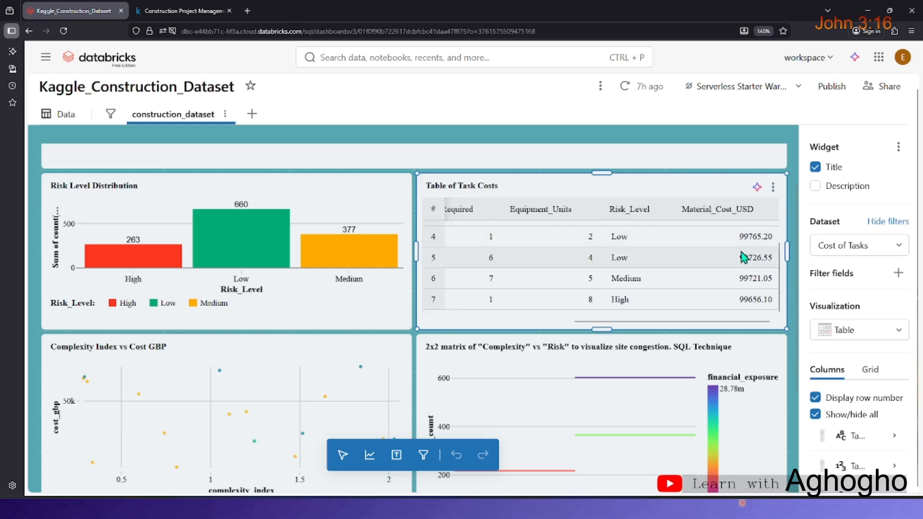
scroll(515, 302, "down", 3)
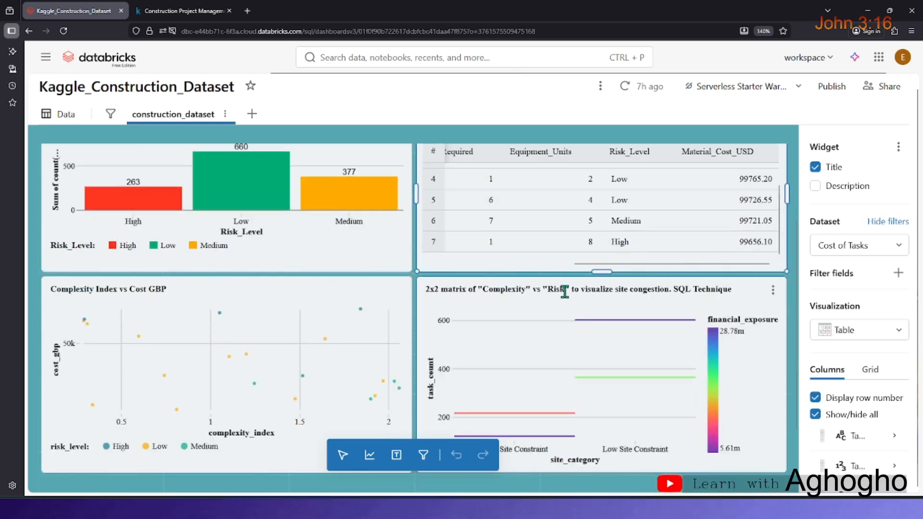
scroll(616, 264, "up", 2)
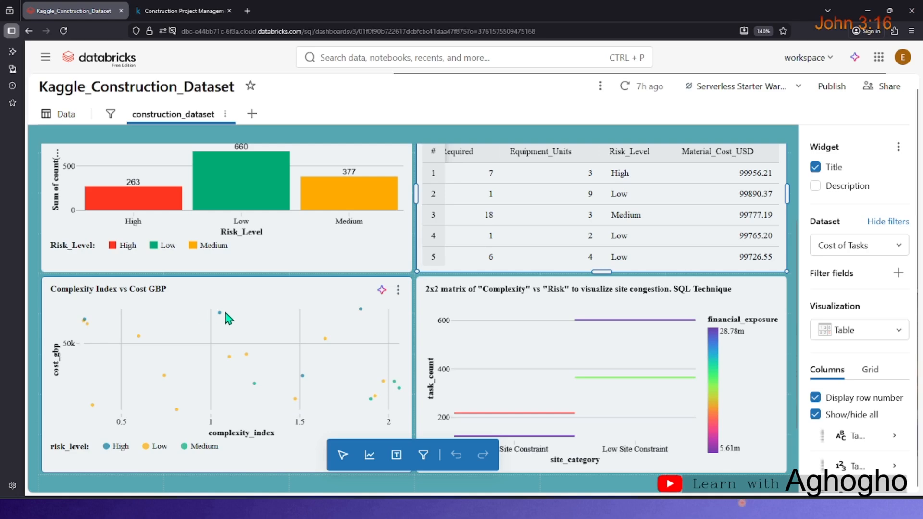
scroll(190, 329, "down", 1)
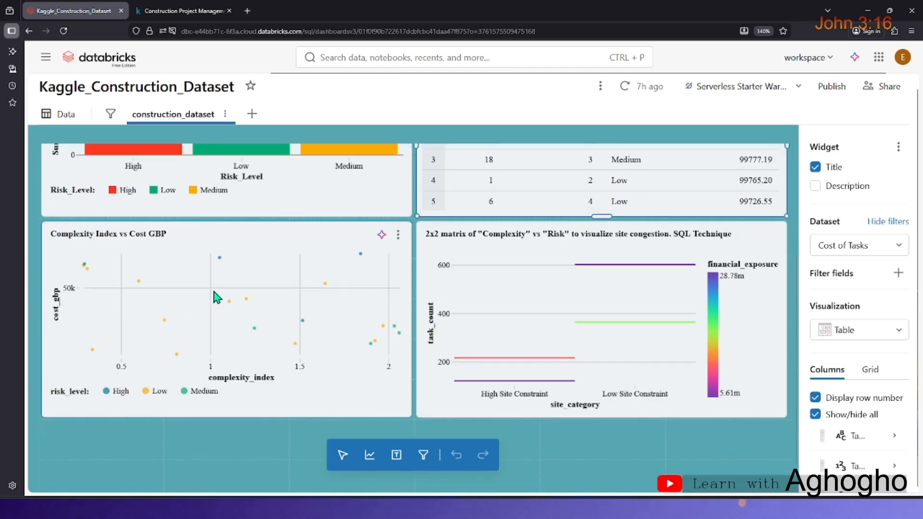
scroll(240, 294, "up", 1)
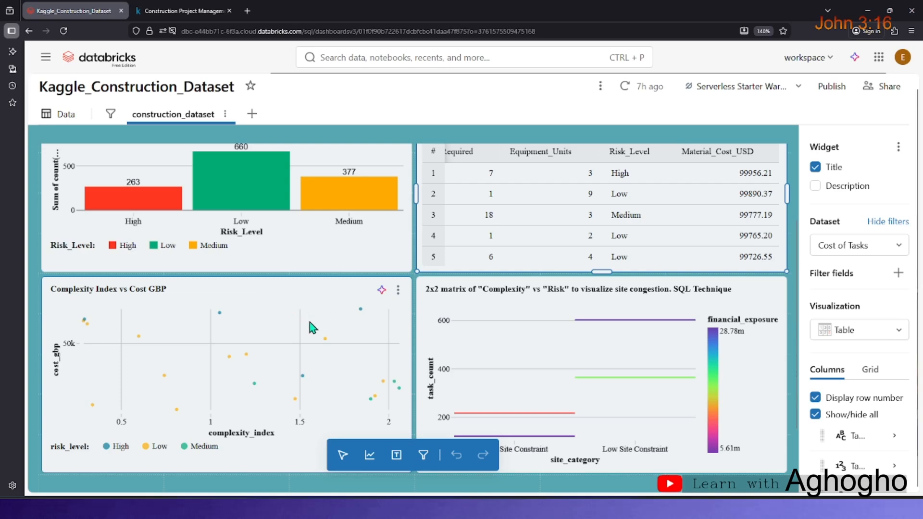
scroll(217, 326, "down", 1)
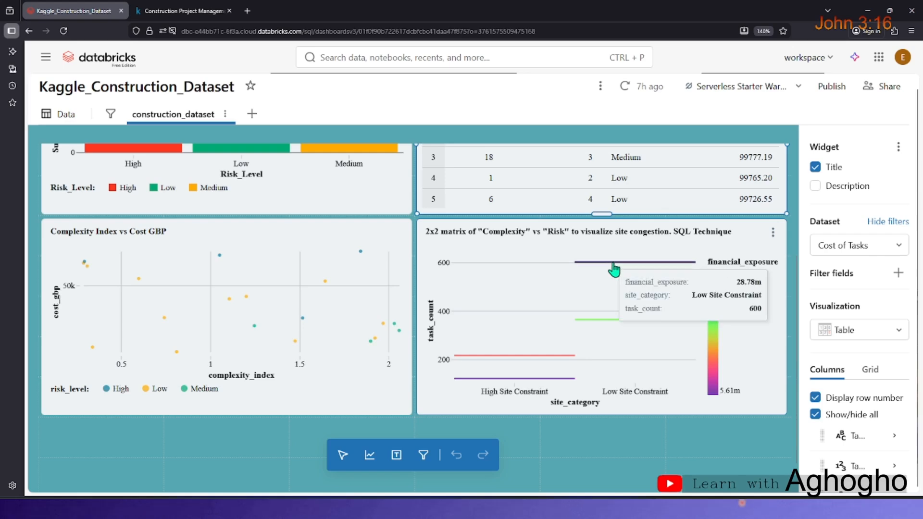
Inspect each line of the 2x2 Complexity vs Risk chart by site category, and return to the dashboard's top.
mouse_move(616, 266)
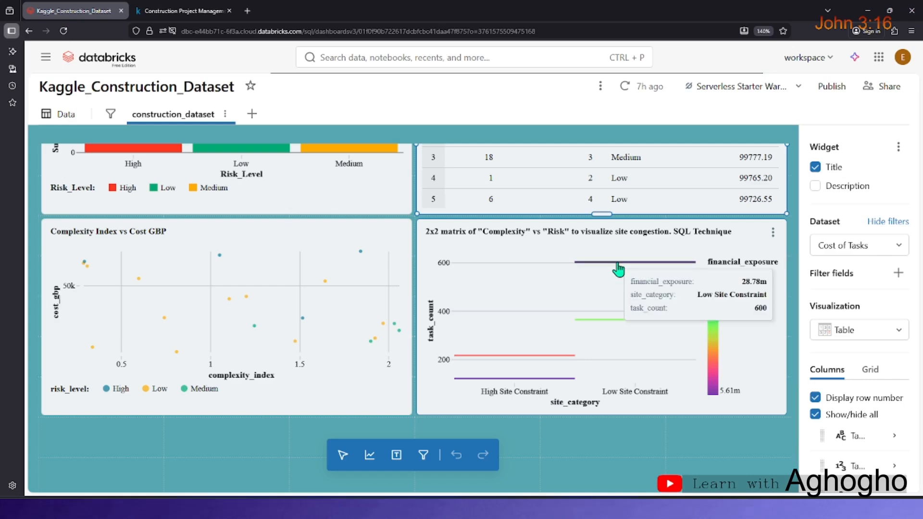
mouse_move(599, 321)
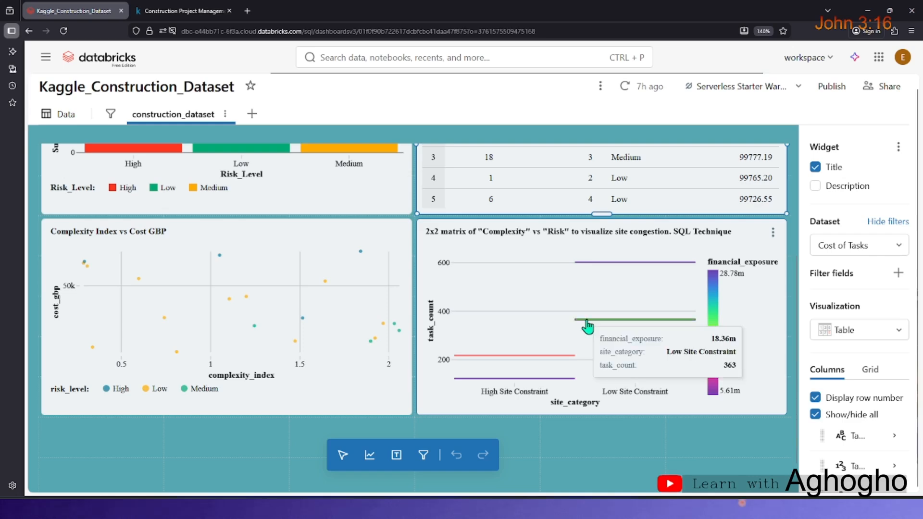
mouse_move(514, 361)
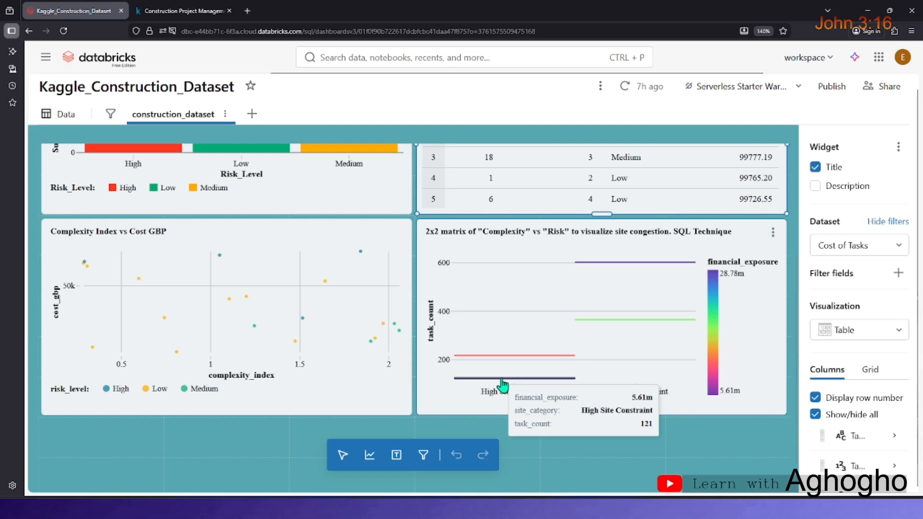
scroll(254, 256, "up", 3)
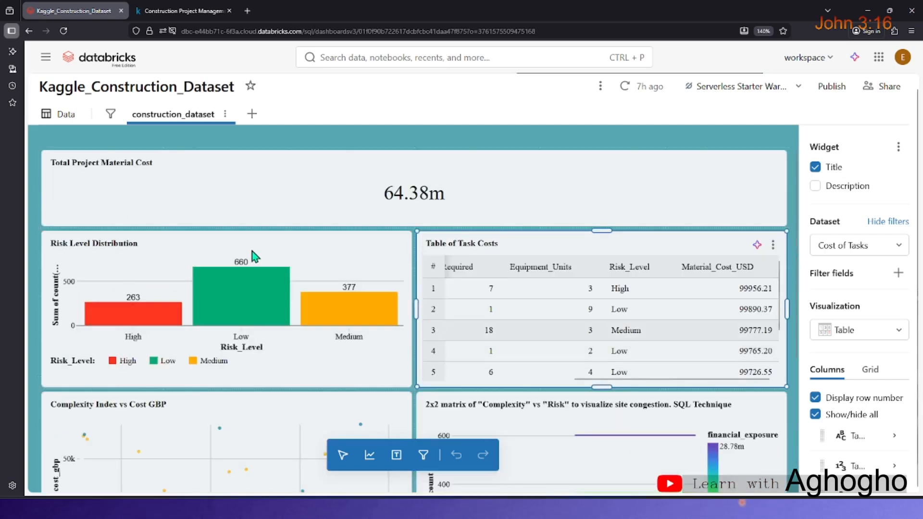
scroll(255, 256, "up", 1)
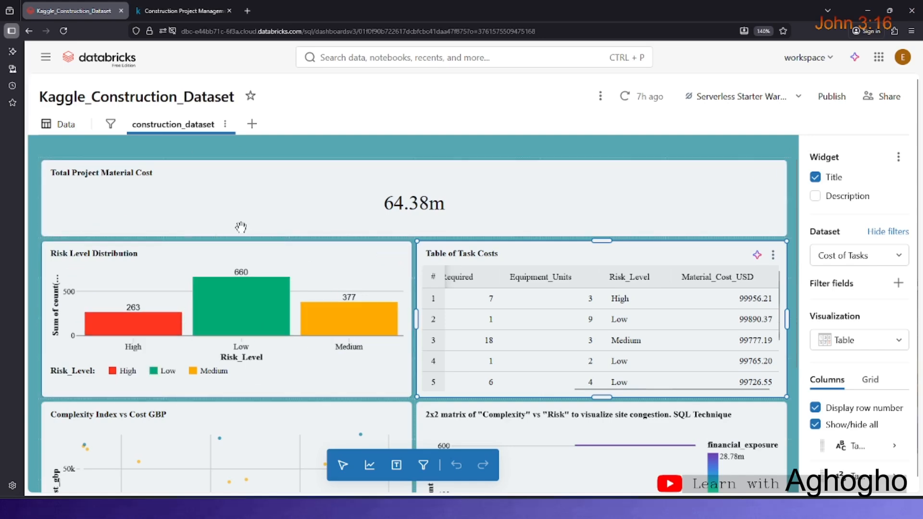
Review the SQL behind the overviewConstructionDataset, Segegrate by Risk_Level and Cost of Tasks datasets, then return to the construction_dataset page.
left_click(67, 134)
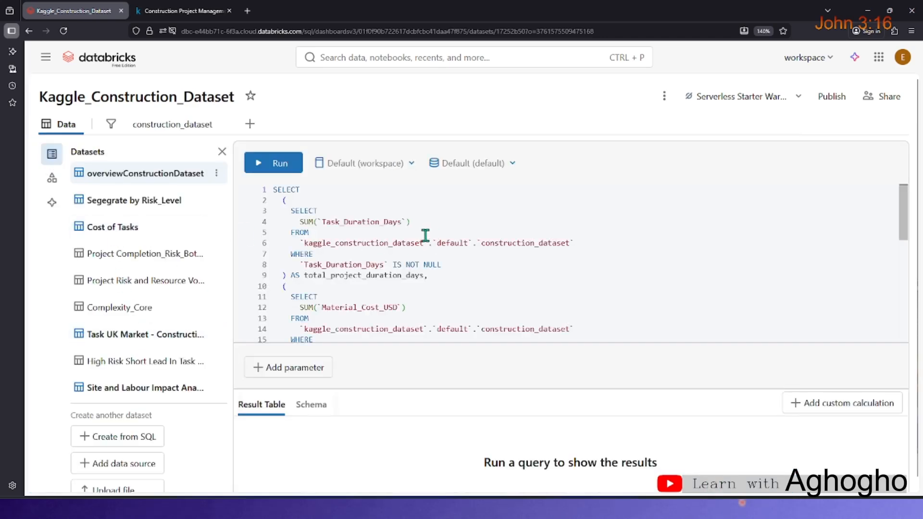
scroll(313, 263, "down", 1)
scroll(314, 264, "up", 1)
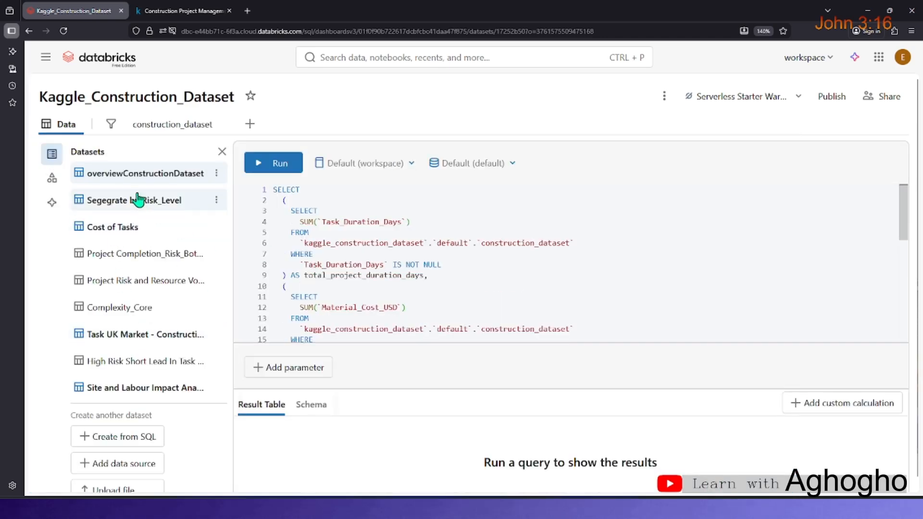
left_click(119, 198)
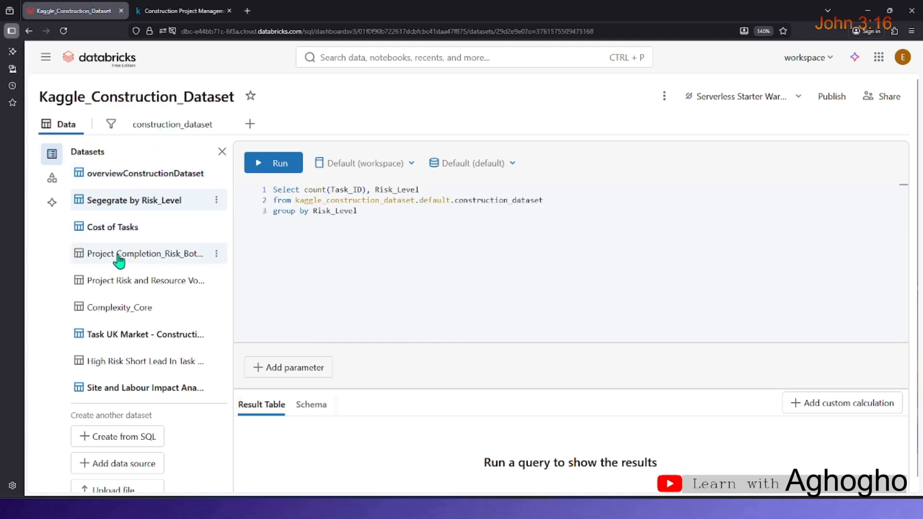
left_click(126, 230)
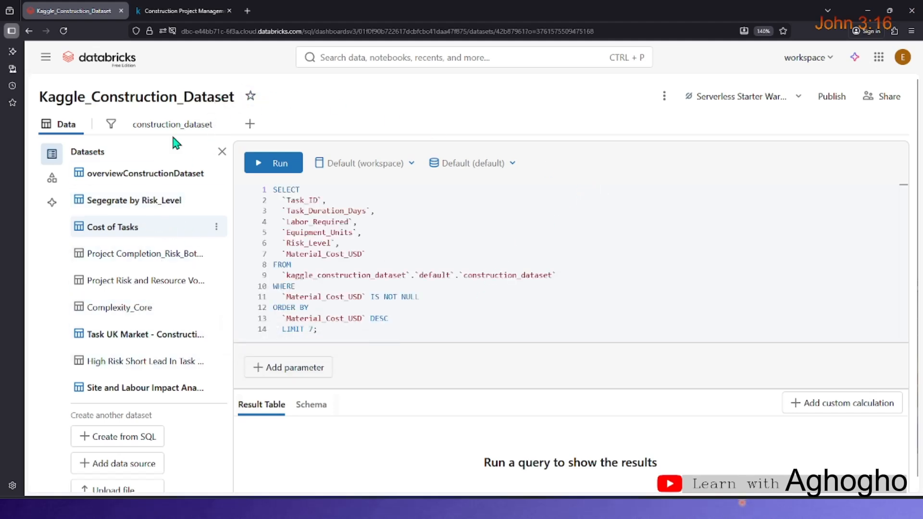
left_click(181, 126)
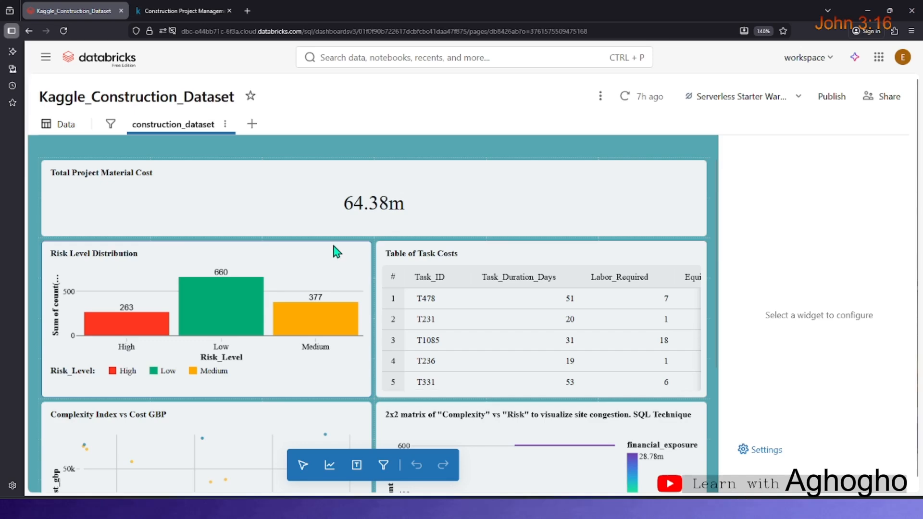
scroll(354, 263, "down", 3)
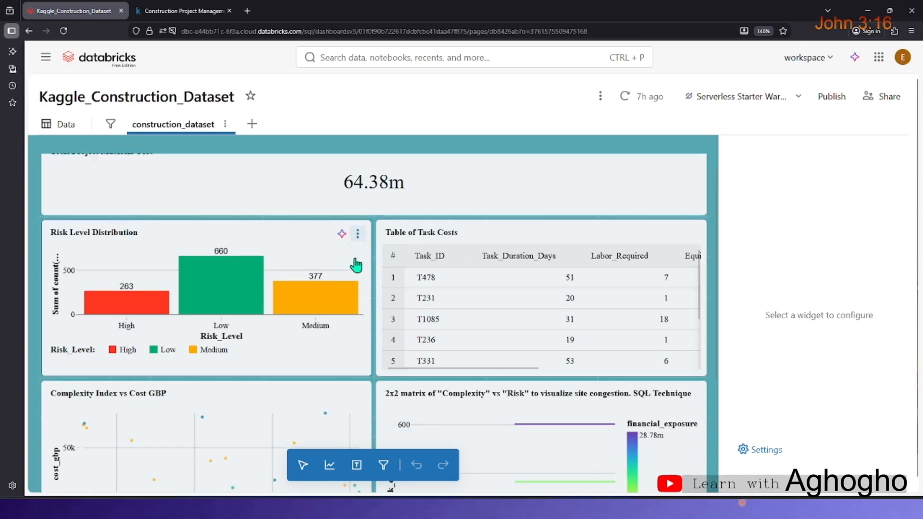
Widen the dashboard canvas by narrowing the widget configuration panel.
scroll(356, 263, "down", 2)
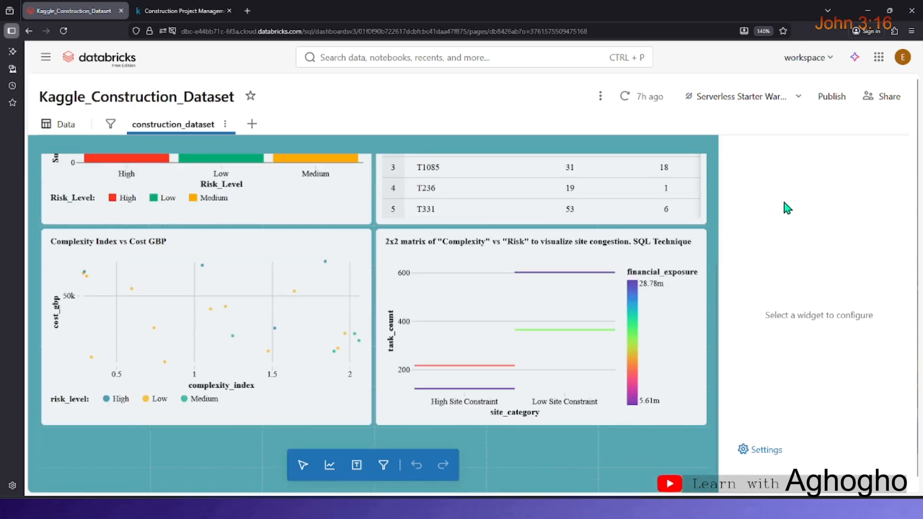
left_click_drag(720, 231, 800, 231)
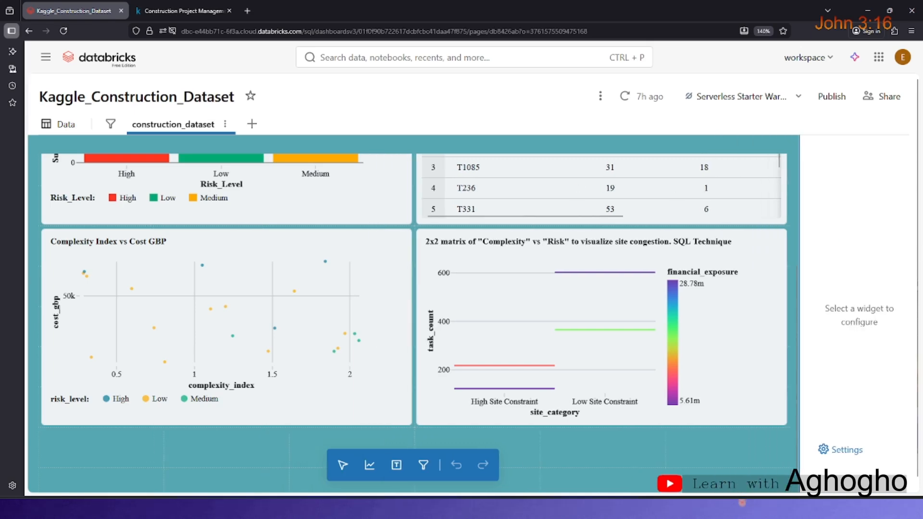
scroll(140, 158, "up", 5)
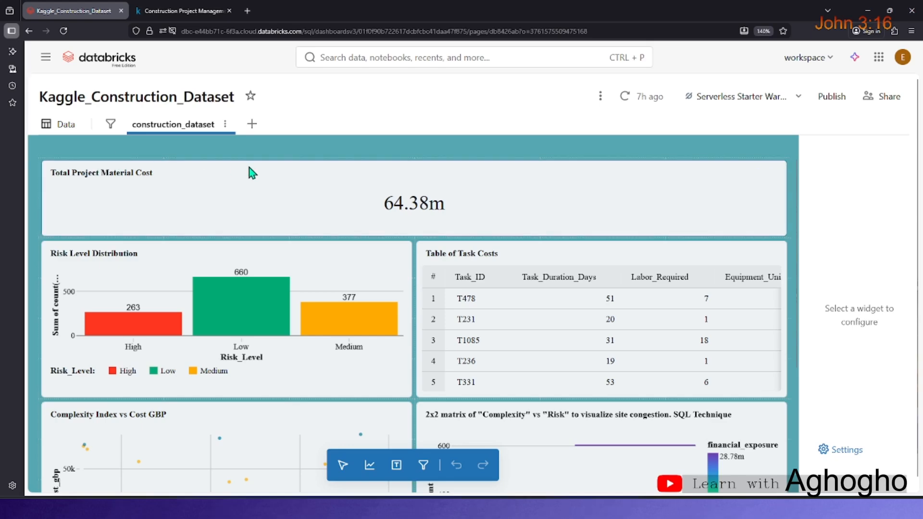
Scroll through the dashboard and the Table of Task Costs rows to review all widgets in the widened layout.
scroll(625, 284, "down", 2)
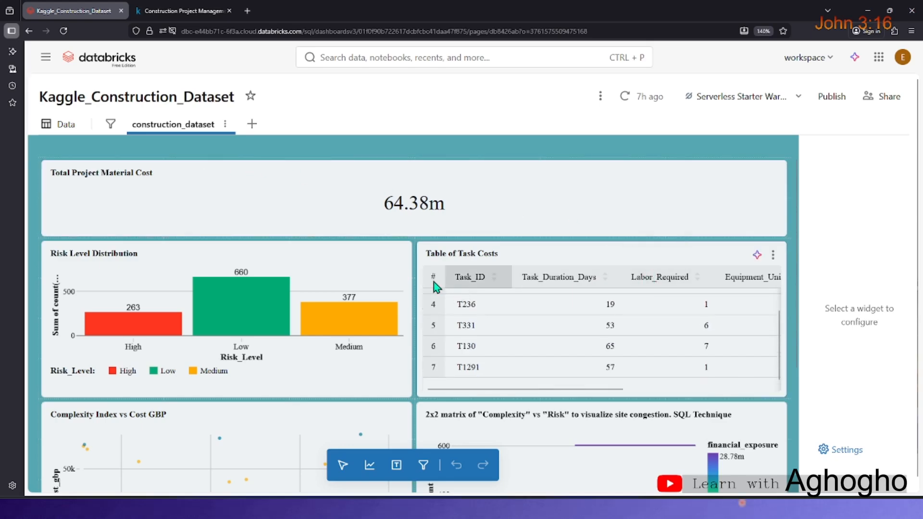
scroll(298, 272, "down", 5)
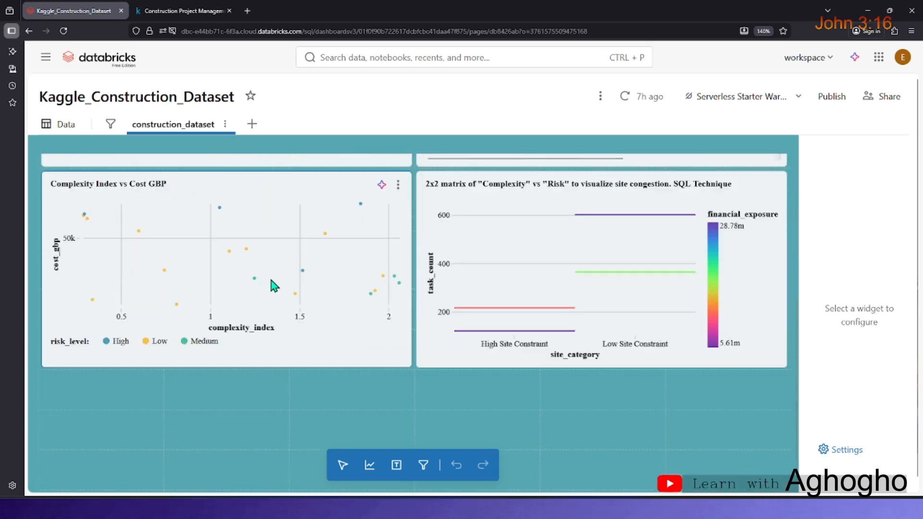
scroll(353, 282, "up", 5)
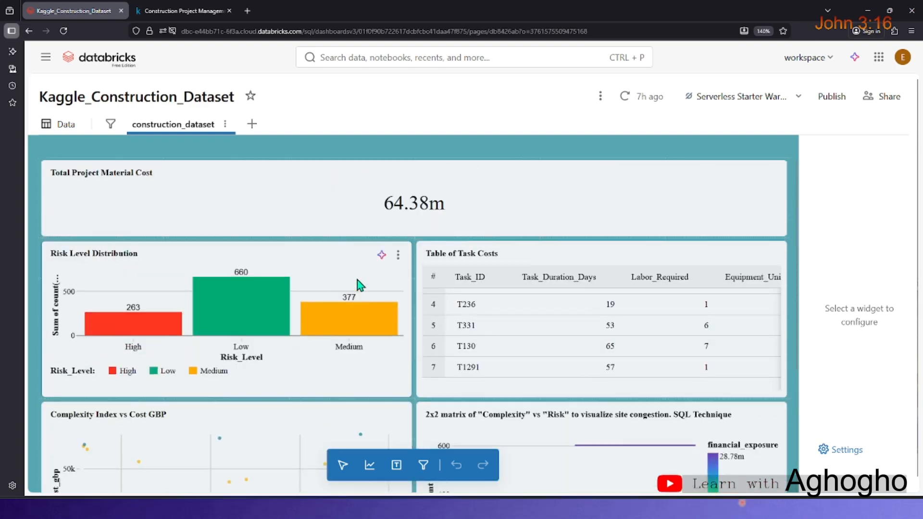
scroll(357, 280, "down", 4)
scroll(479, 296, "up", 4)
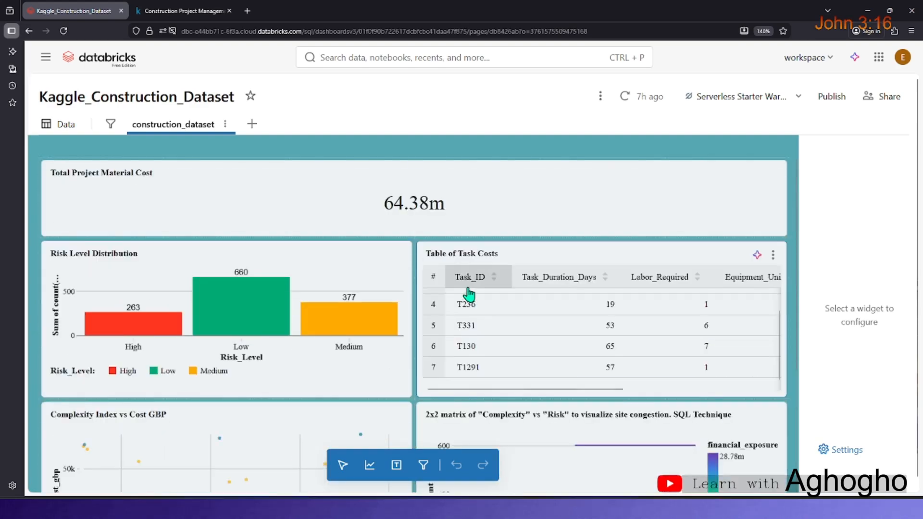
scroll(468, 294, "up", 2)
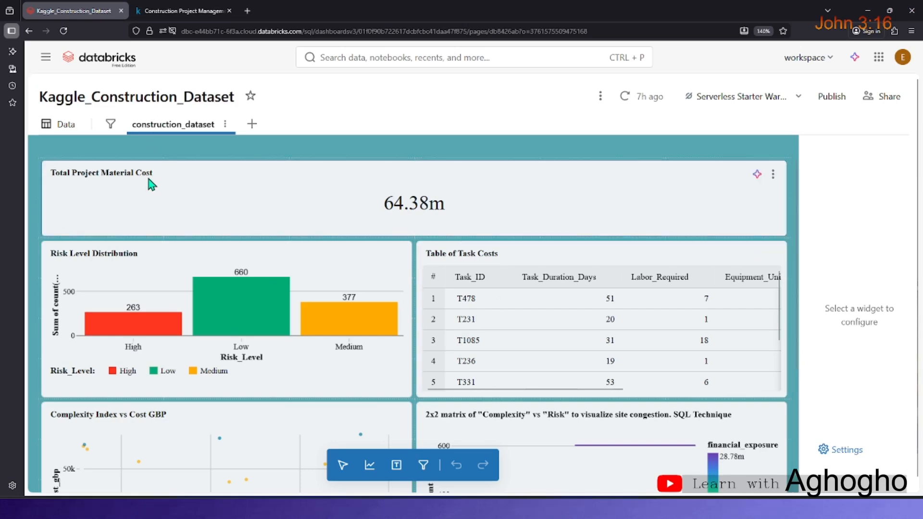
scroll(185, 255, "down", 1)
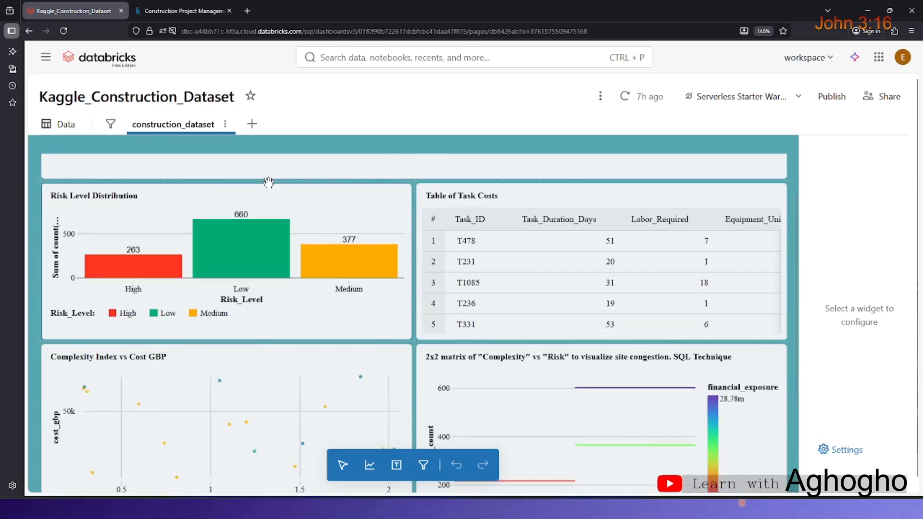
scroll(266, 199, "up", 1)
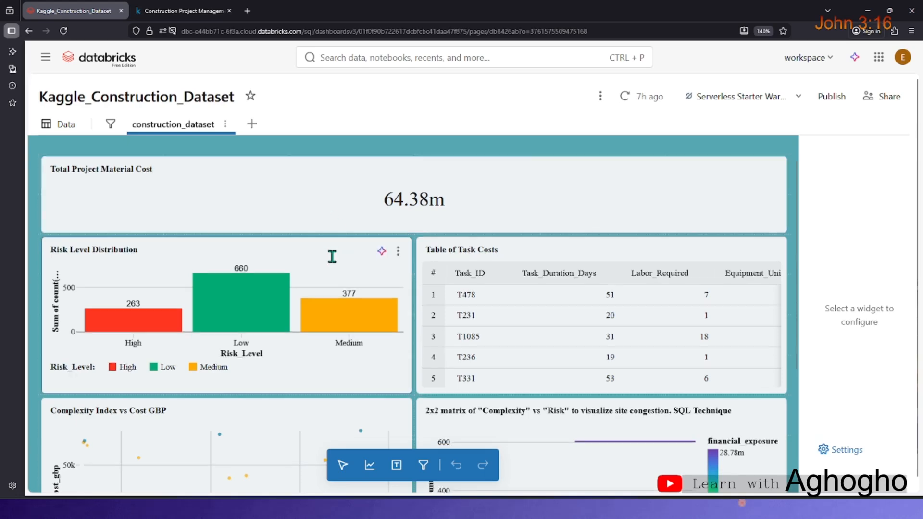
scroll(330, 257, "down", 3)
scroll(334, 263, "up", 2)
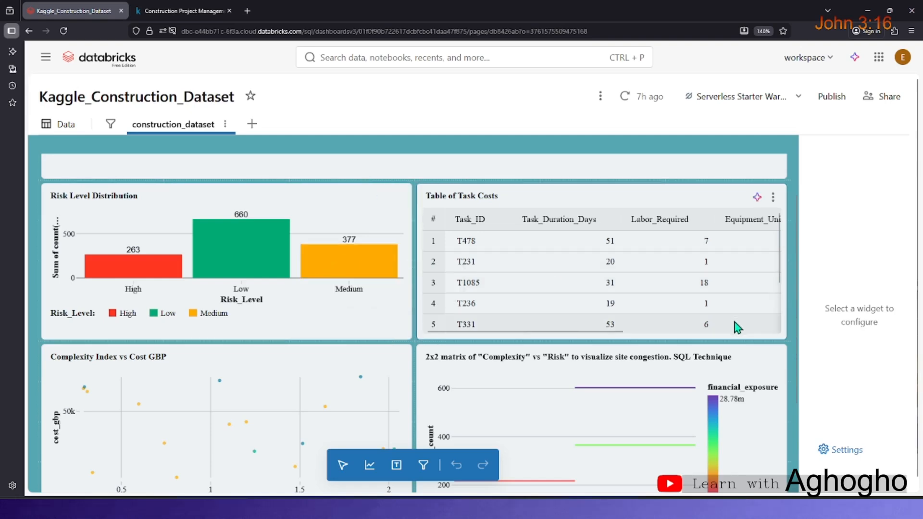
scroll(686, 264, "down", 2)
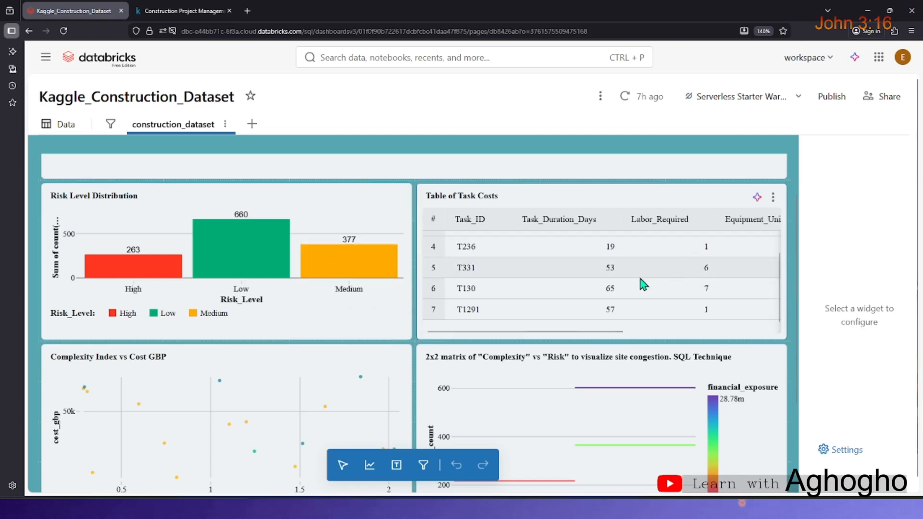
scroll(408, 322, "up", 2)
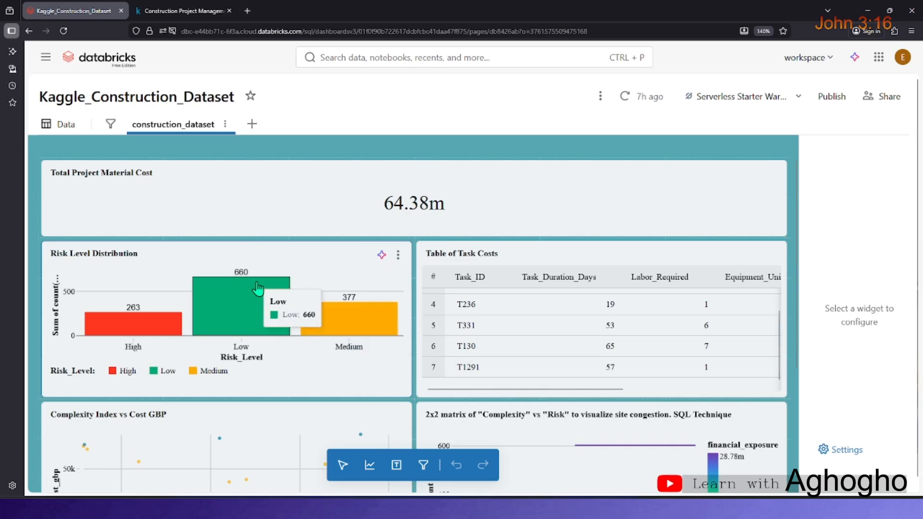
scroll(539, 308, "down", 4)
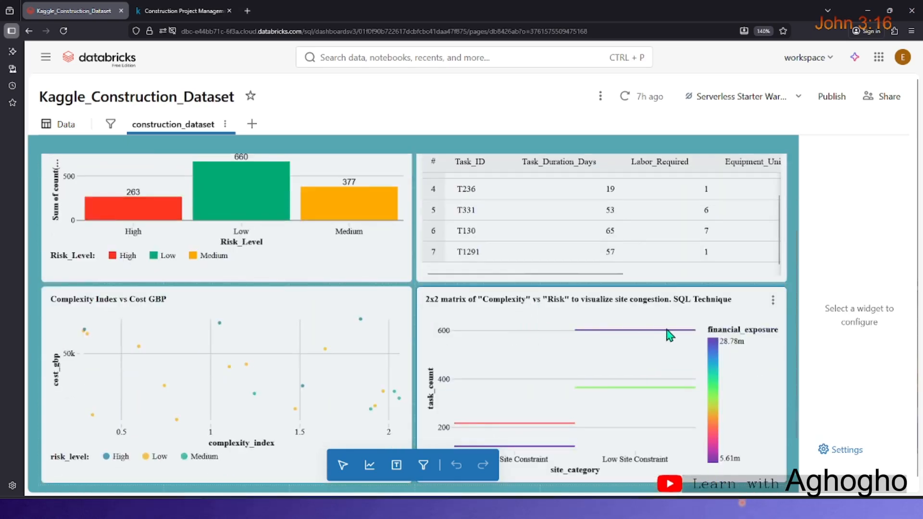
scroll(560, 296, "down", 2)
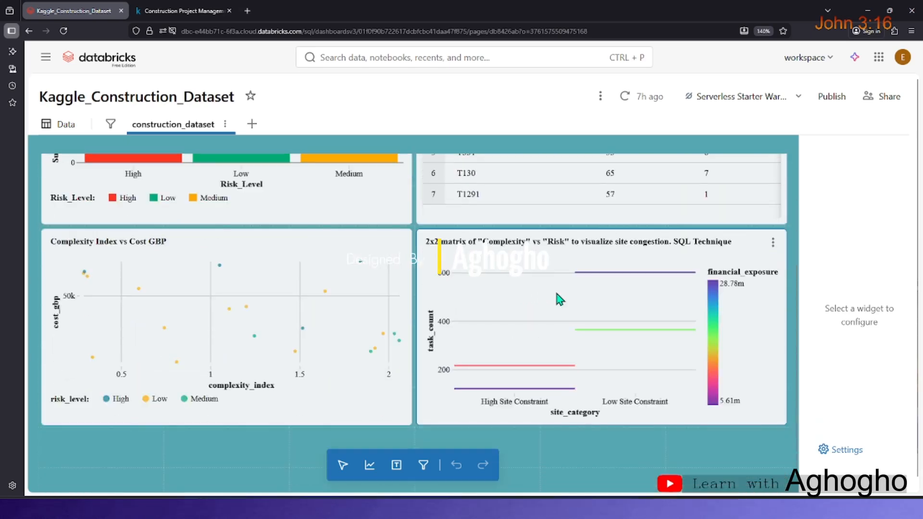
scroll(557, 295, "up", 2)
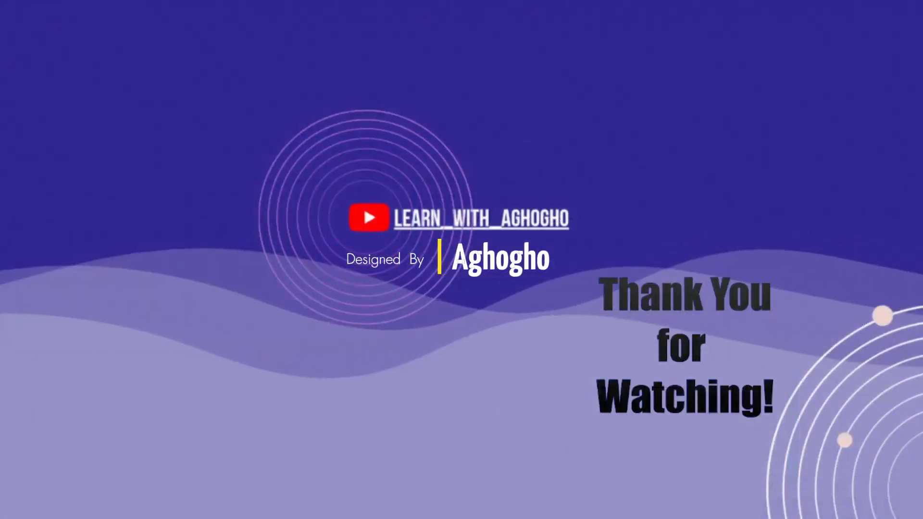